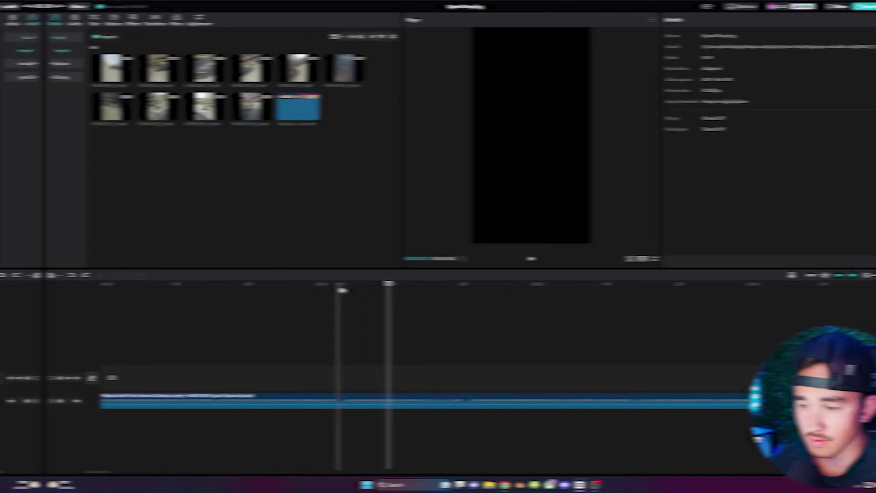
Mark two strong beats on the HARDY BOYS music track with hand-placed beat markers.
left_click(299, 400)
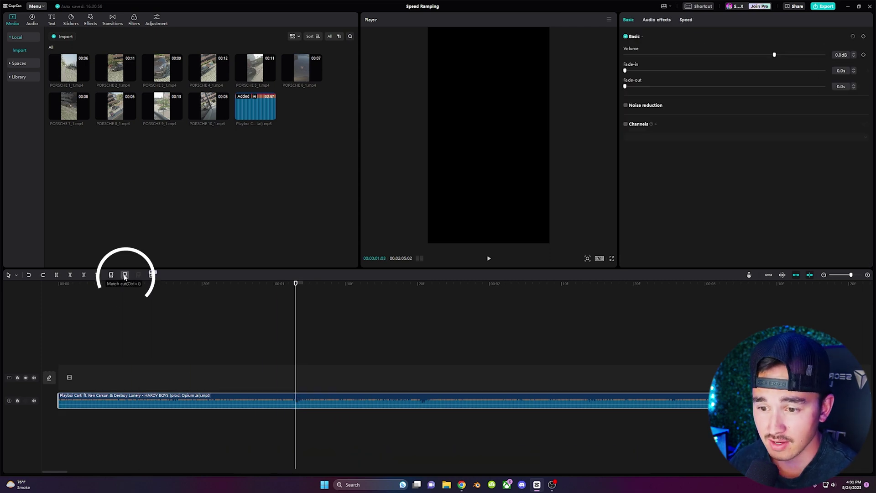
left_click(430, 397)
key("ctrl+j")
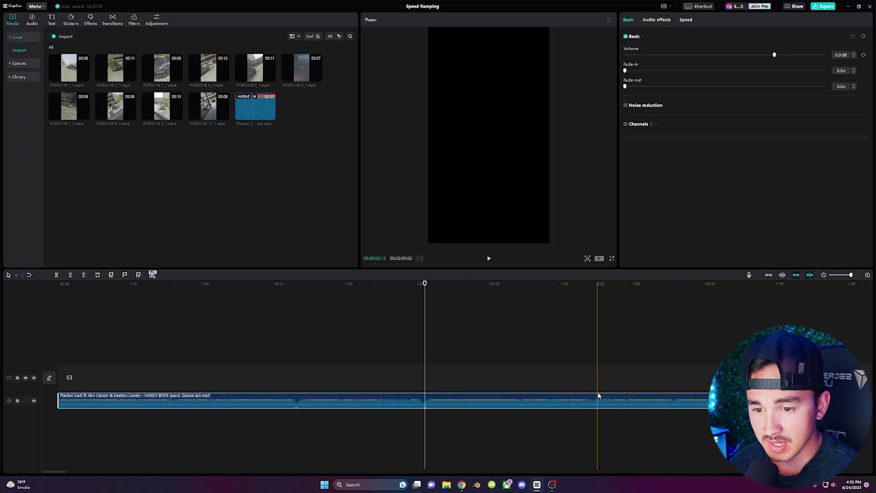
left_click(693, 351)
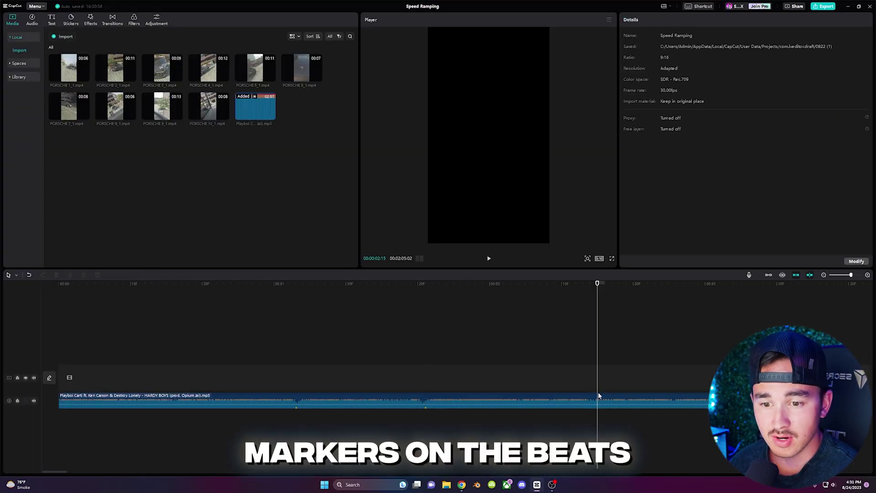
key("ctrl+j")
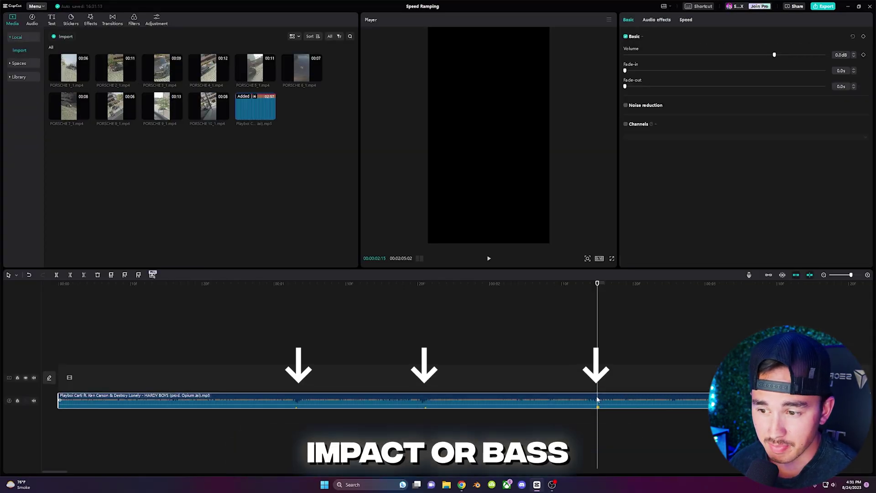
Remove the hand-placed beat markers and place PORSCHE_1 on the timeline above the music.
key("ctrl+z")
key("ctrl+z")
key("ctrl+z")
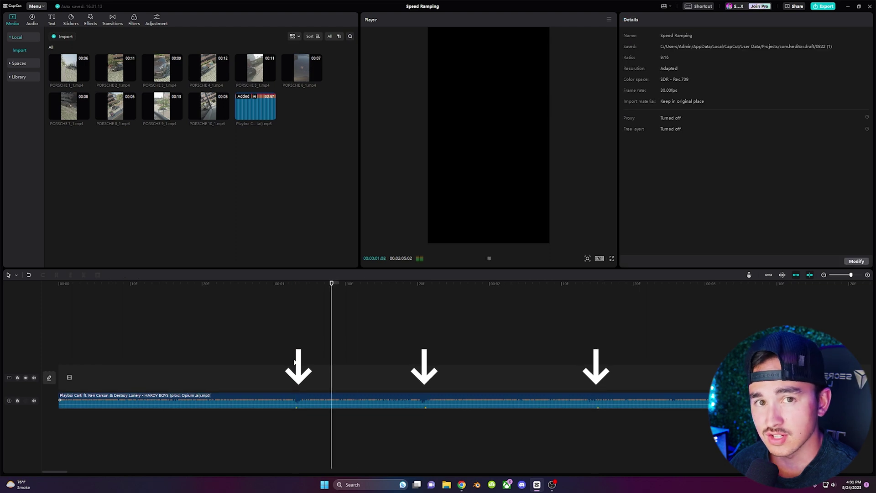
left_click(176, 399)
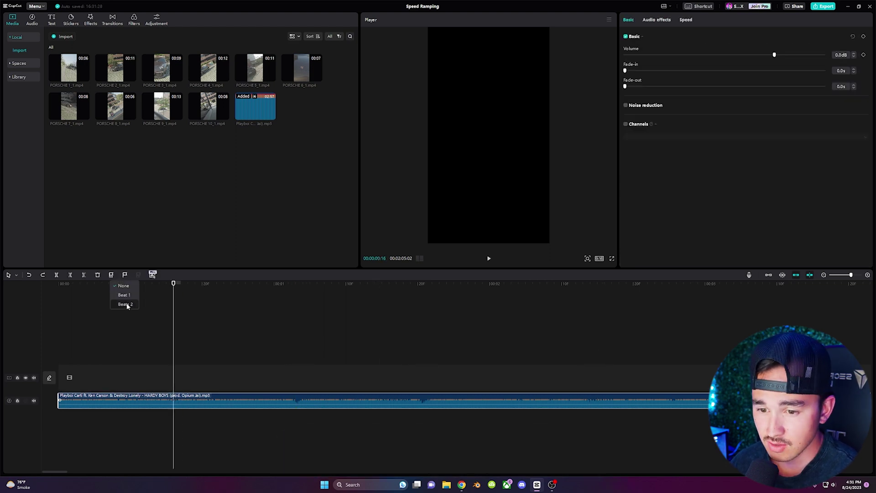
left_click_drag(69, 68, 58, 383)
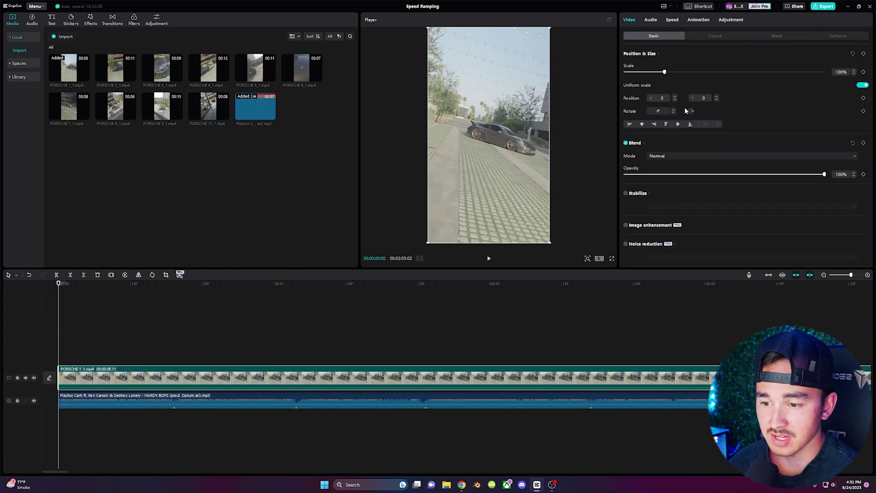
Give PORSCHE_1 a customized speed curve that starts fast and dips to about 0.57x.
left_click(671, 21)
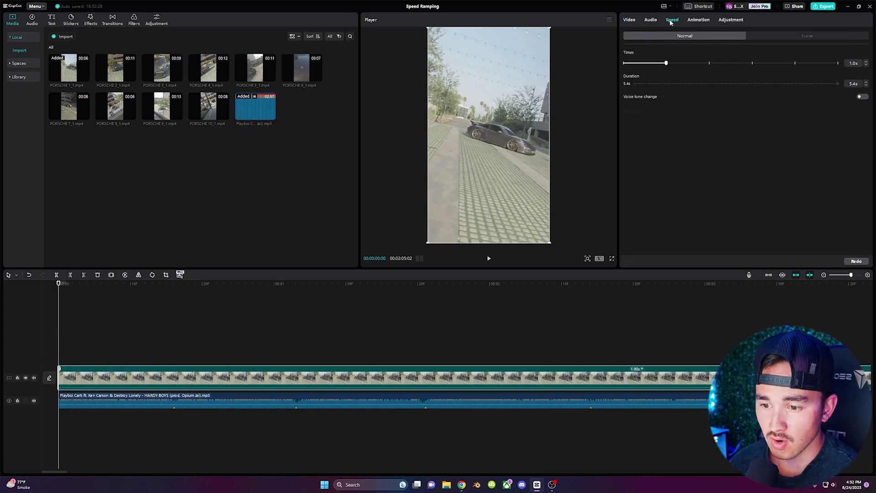
left_click(803, 38)
left_click(661, 61)
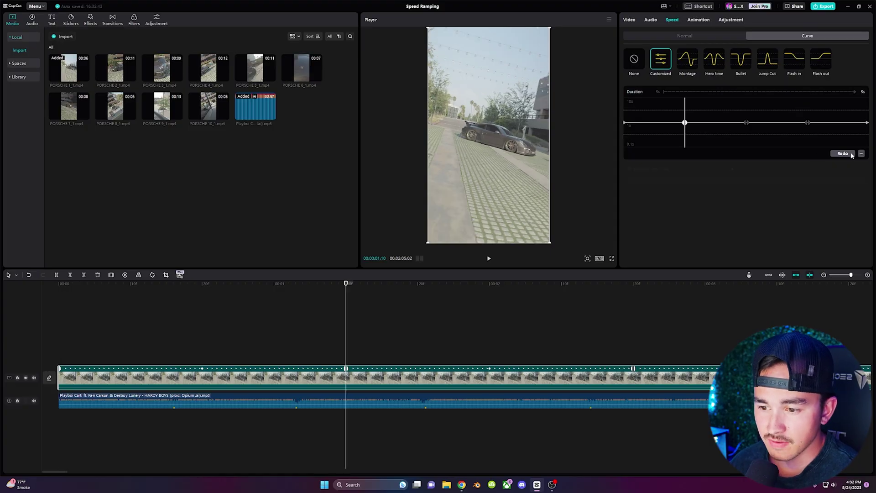
left_click(808, 123)
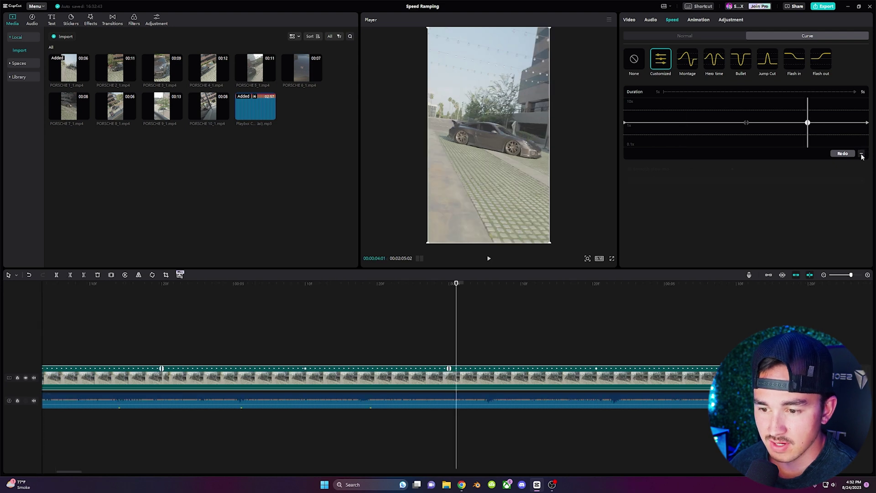
left_click(862, 155)
left_click_drag(625, 124, 623, 104)
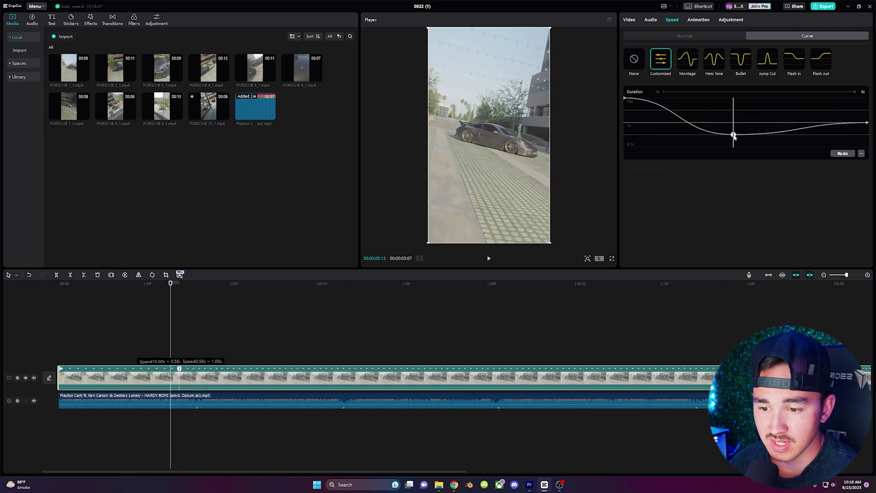
left_click_drag(702, 136, 700, 136)
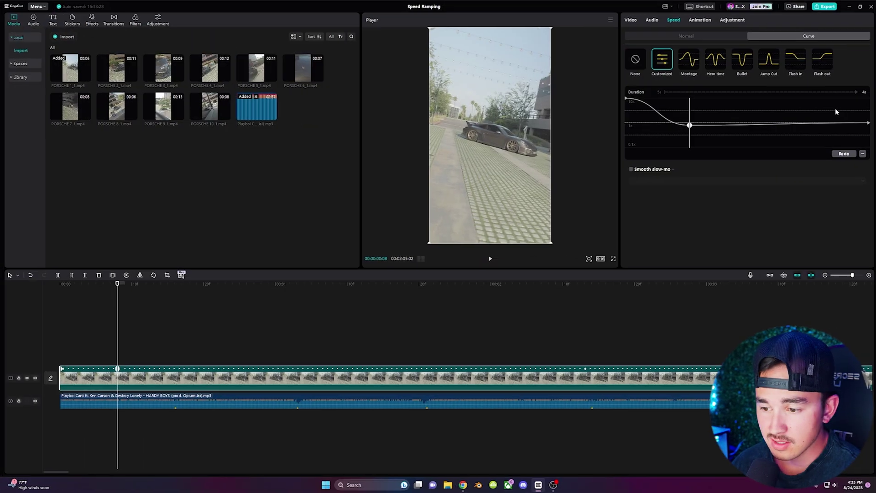
left_click(860, 112)
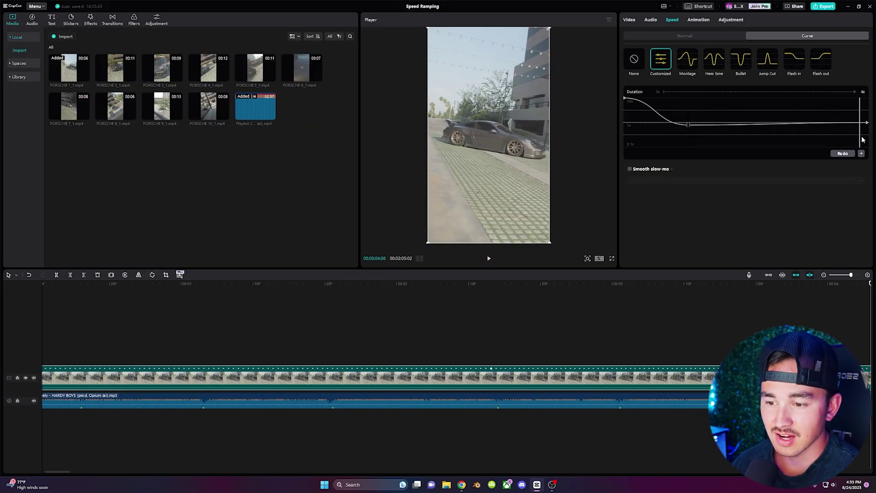
Raise the curve's end to about 10x, delete the split-off right part, and enable Smooth slow-mo.
left_click_drag(861, 124, 767, 101)
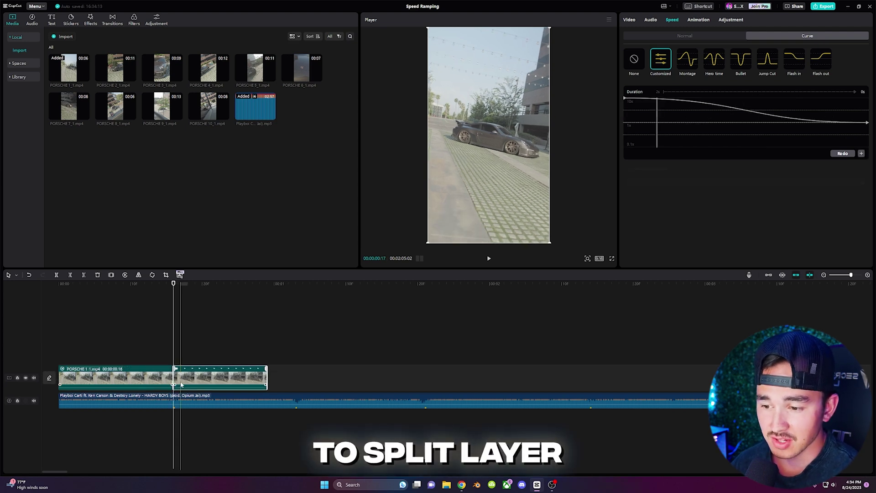
key("Delete")
left_click(123, 378)
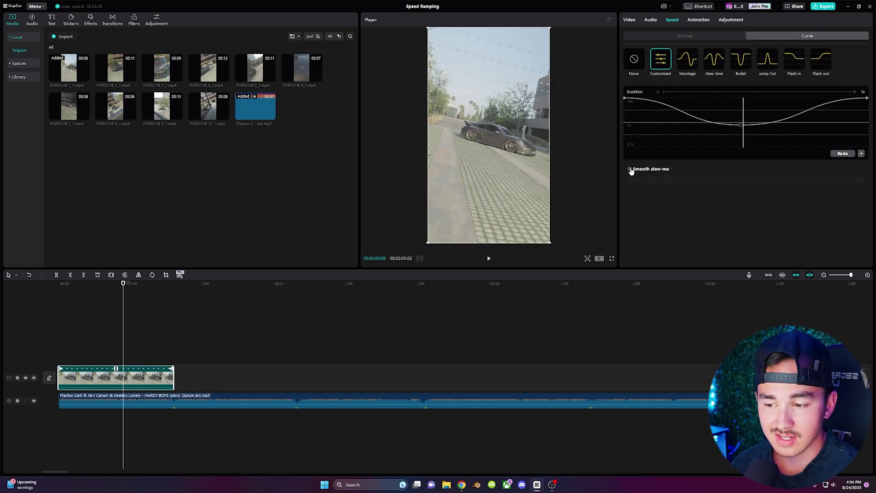
left_click(661, 182)
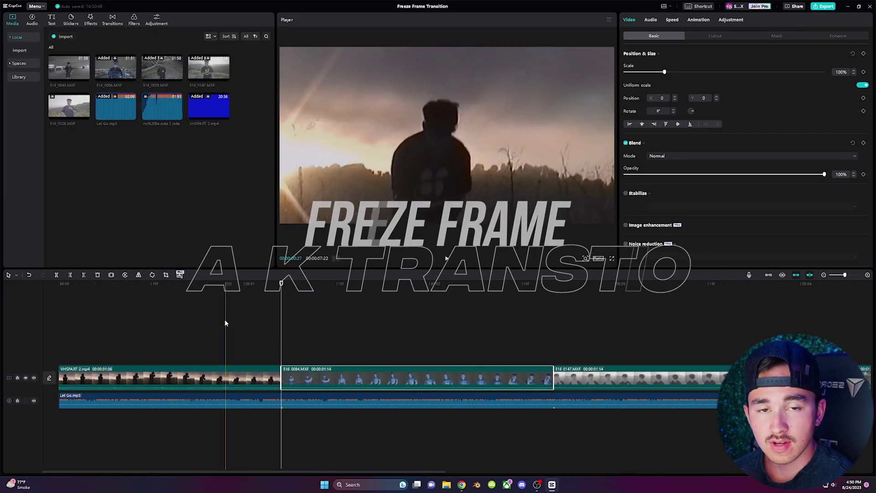
Copy the 516 0084.MXF clip onto an overlay track and turn it into a slightly earlier Freeze frame.
left_click(229, 325)
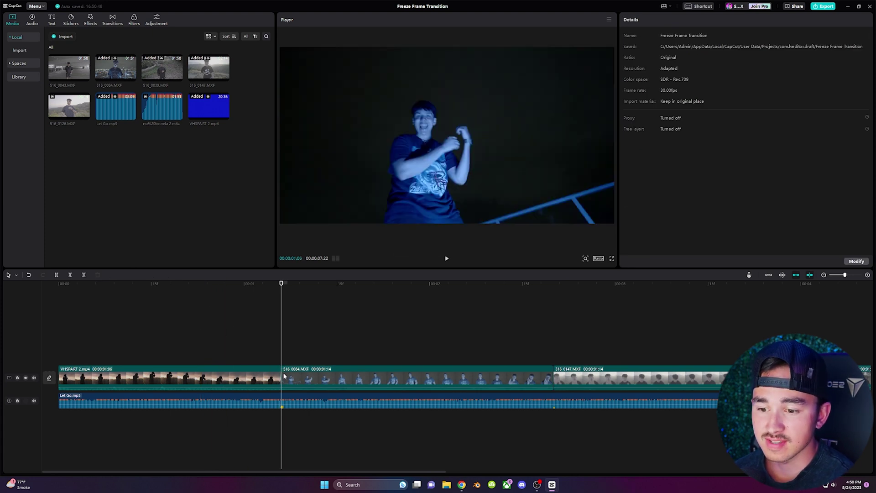
left_click(285, 376)
key("ctrl+c")
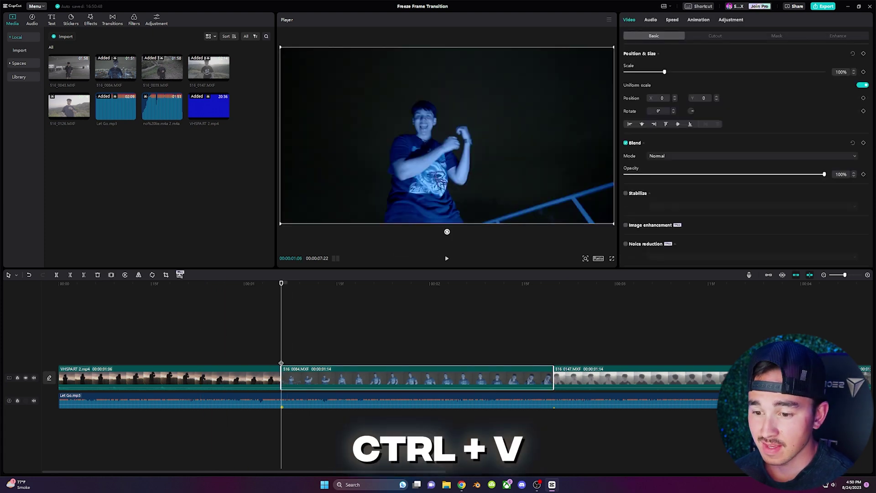
key("ctrl+v")
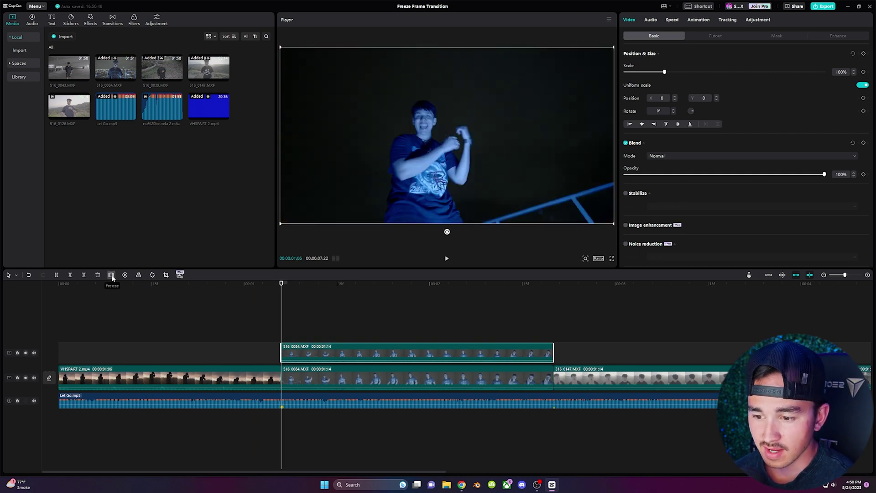
left_click(112, 275)
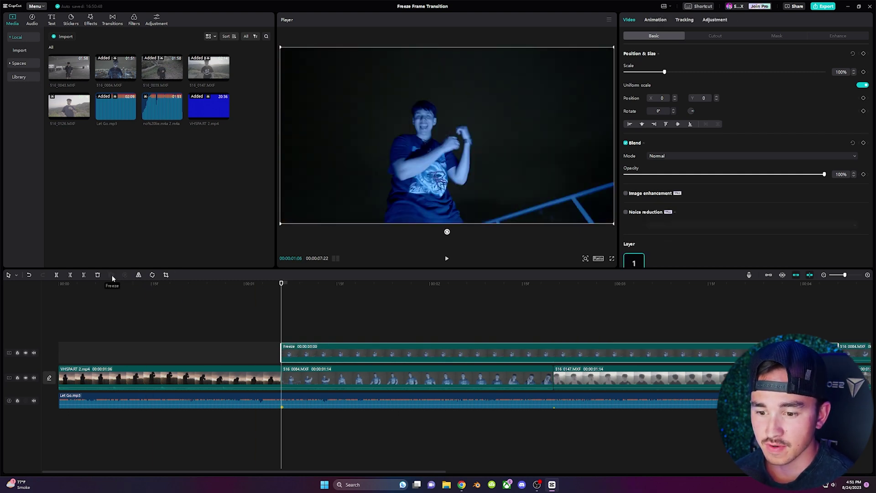
left_click_drag(289, 356, 257, 356)
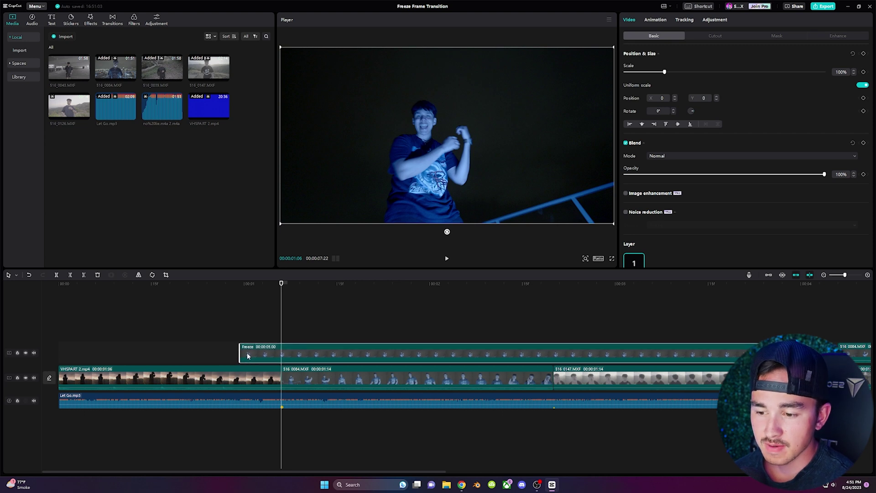
Delete the duplicate Freeze clip and select the one that remains.
key("Delete")
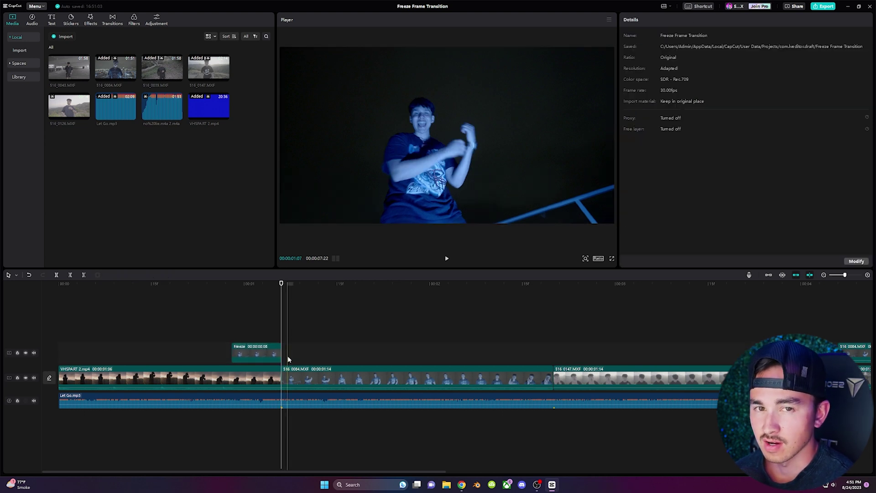
scroll(247, 354, "up", 2)
left_click(247, 354)
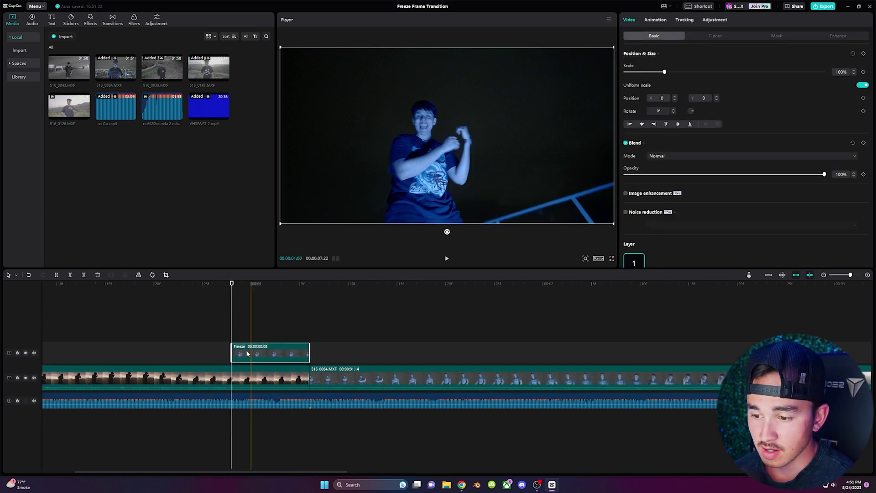
Apply Auto cutout to the Freeze clip to remove the dancer's dark background, then preview the frame.
left_click(716, 36)
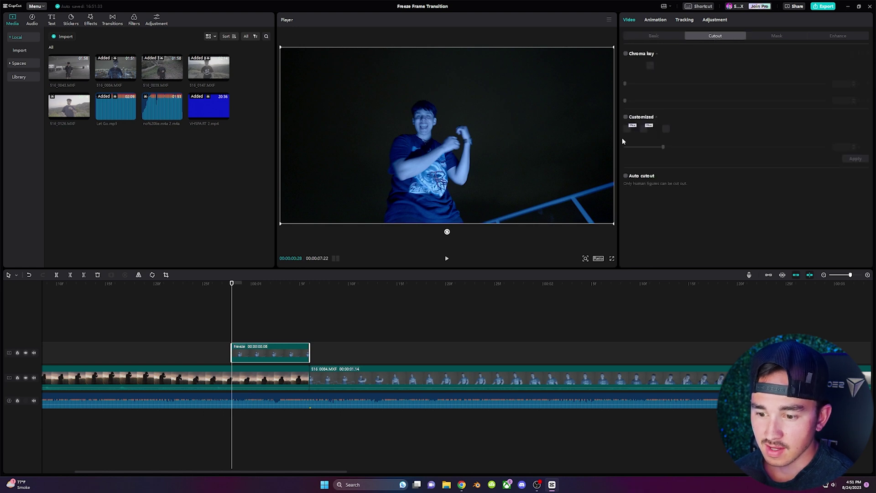
left_click(626, 176)
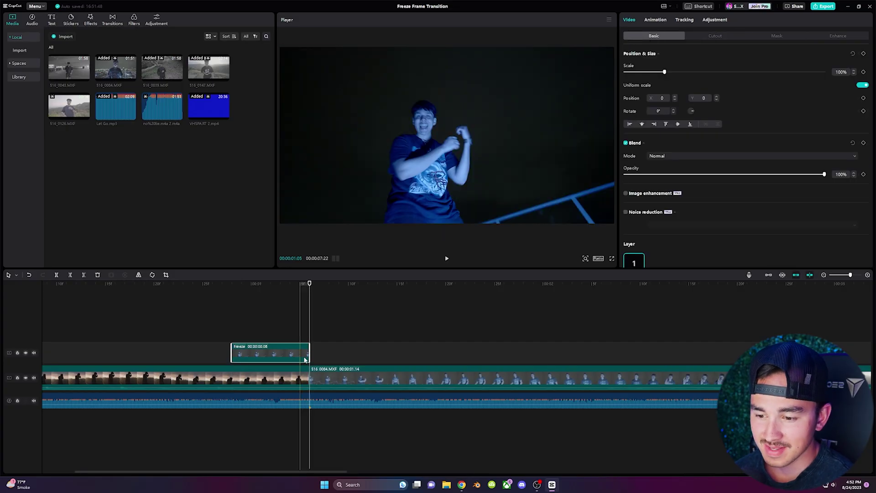
left_click(299, 284)
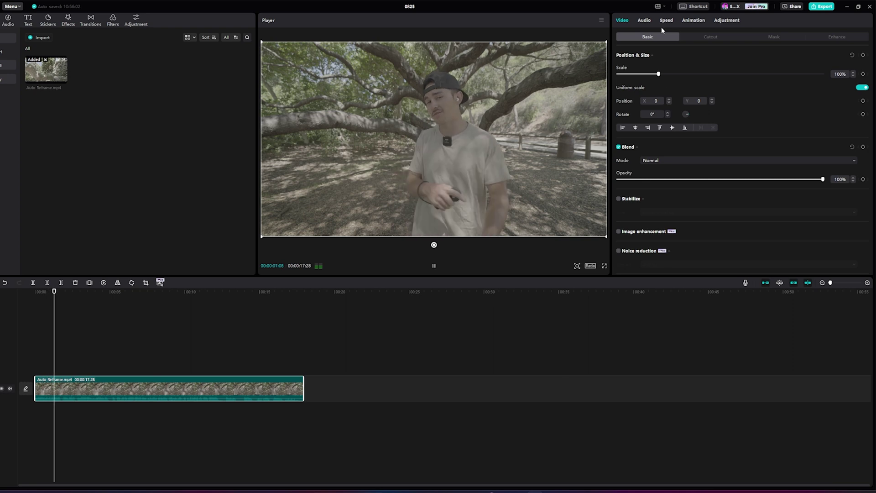
Turn on Auto reframe for the 0525 tree-scene clip and bring up its reframe ratio choices.
scroll(651, 153, "down", 3)
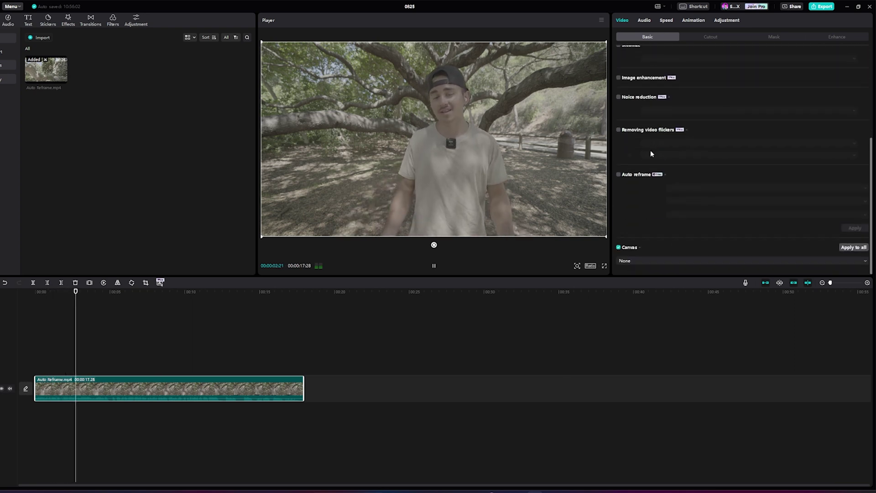
left_click(619, 175)
left_click(689, 189)
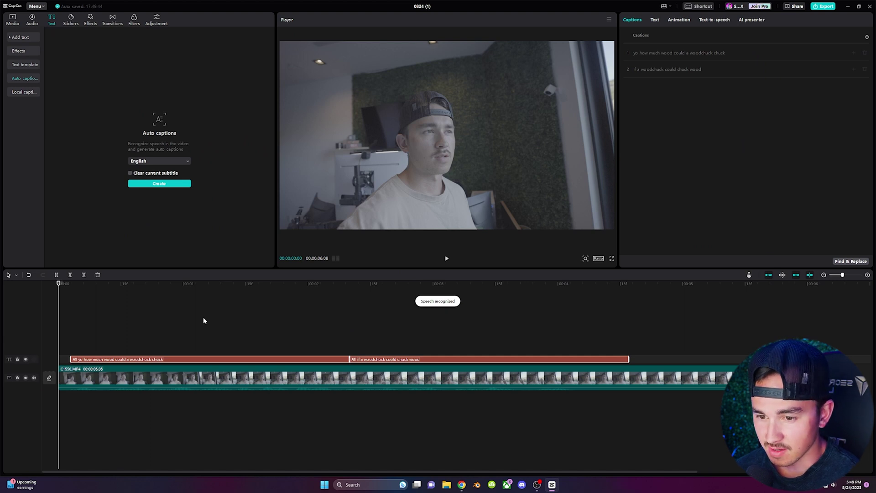
Preview the auto captions, then start editing the first caption so 'yo' and 'how' separate.
key("space")
left_click(655, 20)
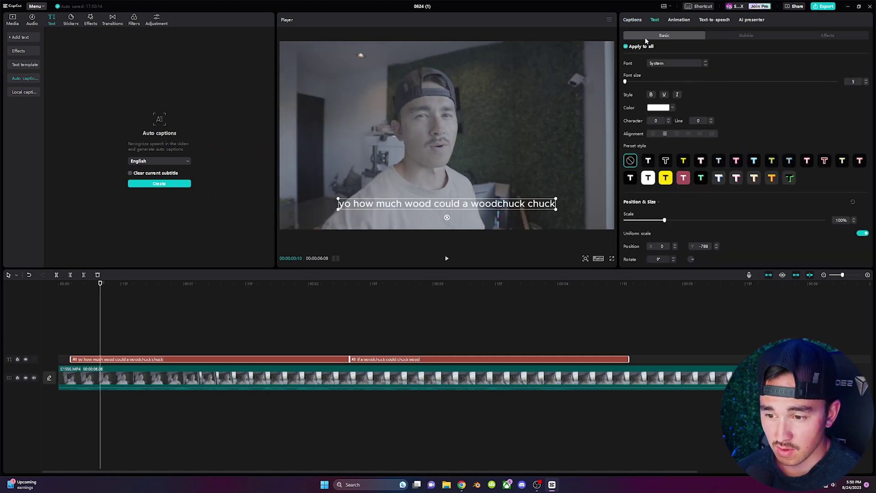
left_click(633, 20)
left_click(641, 54)
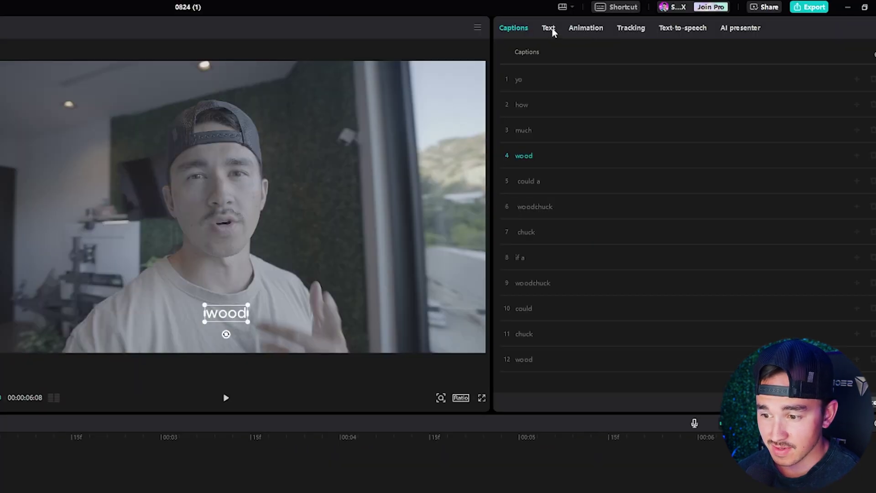
Set the word-by-word captions to the Jumper font at a much larger size.
left_click(653, 22)
left_click(593, 138)
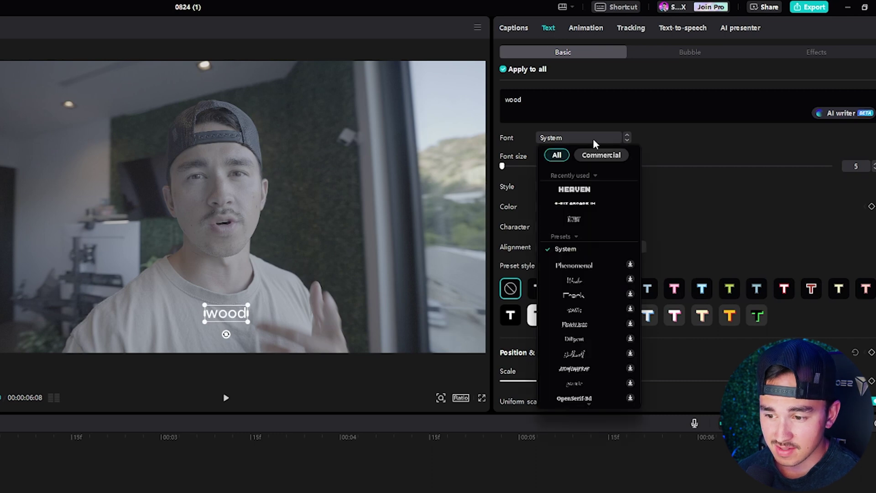
left_click(571, 202)
left_click_drag(502, 166, 515, 167)
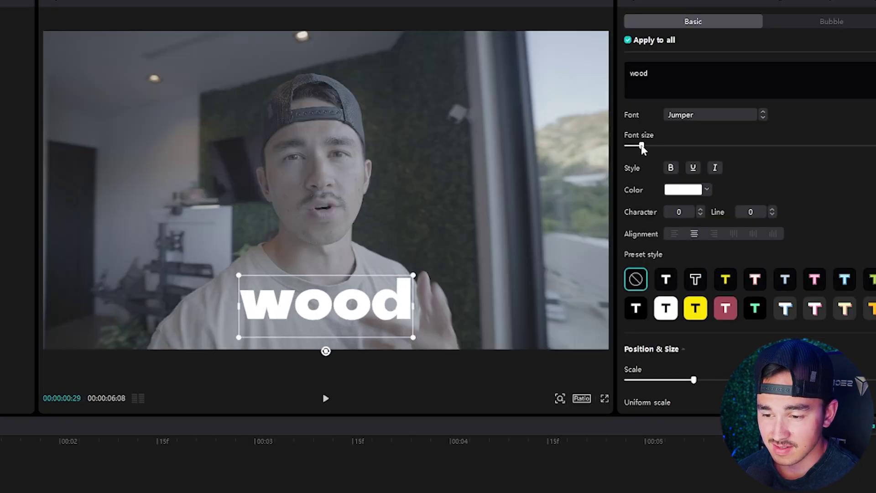
scroll(768, 154, "down", 5)
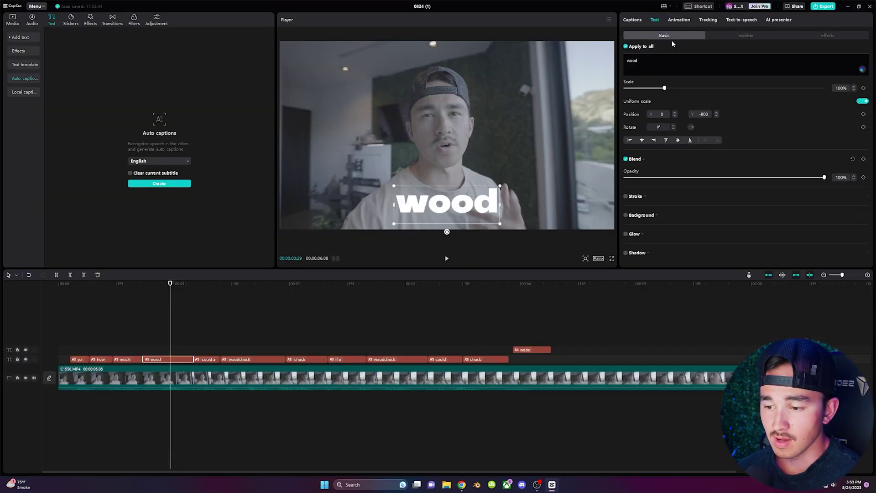
Give the captions the rainbow glow text effect preset.
left_click(826, 35)
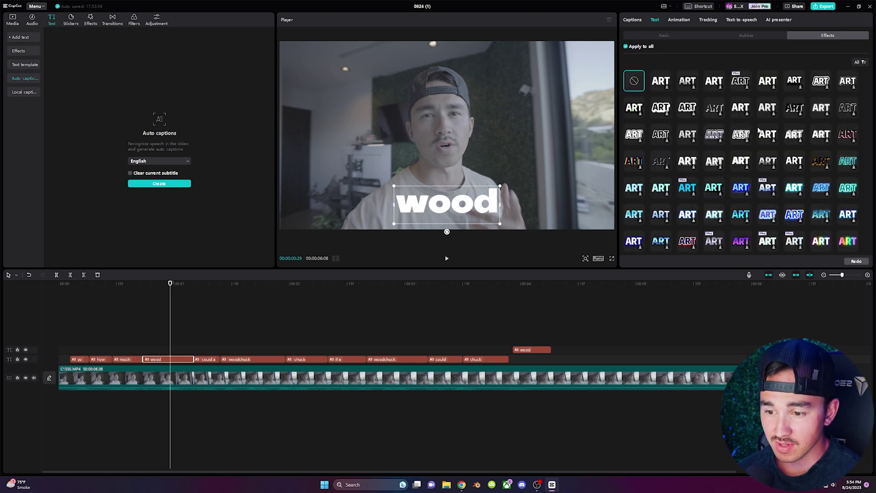
scroll(753, 137, "down", 2)
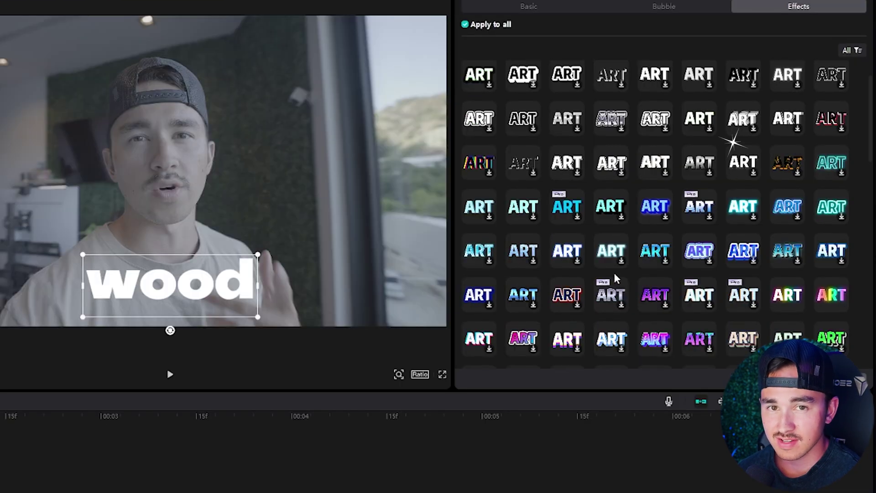
scroll(616, 279, "down", 5)
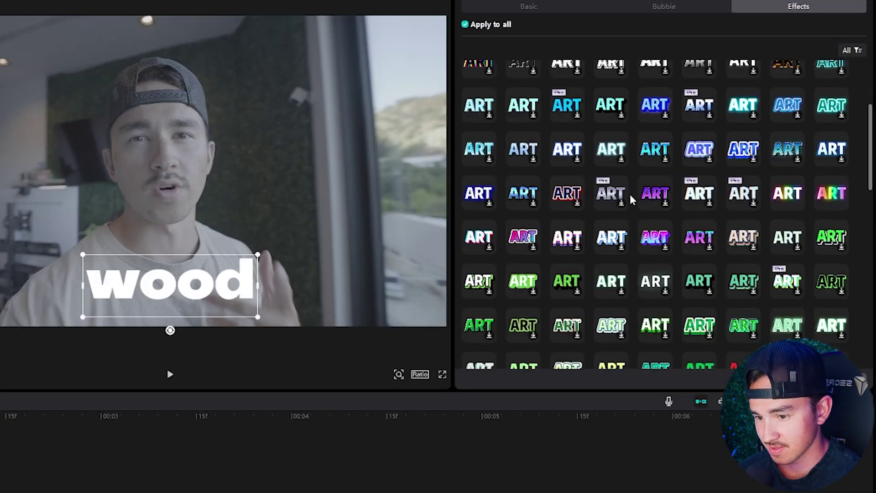
left_click(831, 193)
Apply the Pop Up entrance animation to the captions.
left_click(680, 20)
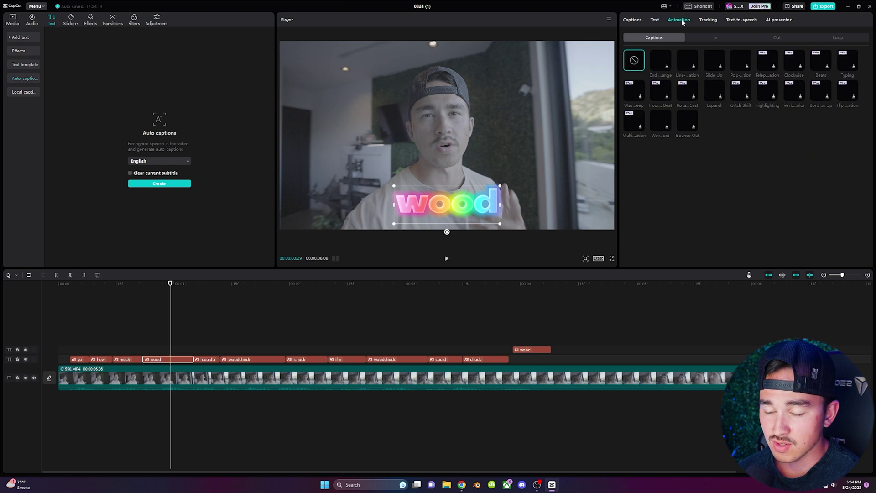
left_click(715, 38)
left_click(714, 92)
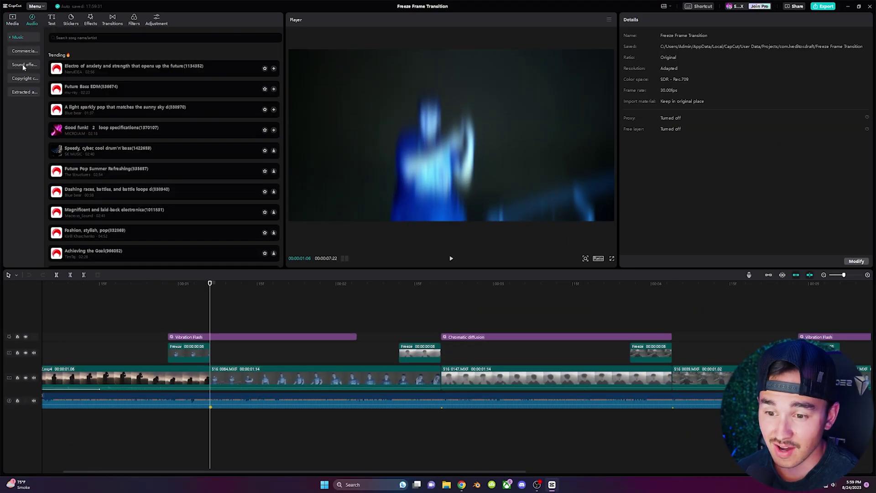
Add the Deep woosh sound effect on a new audio track below the video clips.
left_click(24, 66)
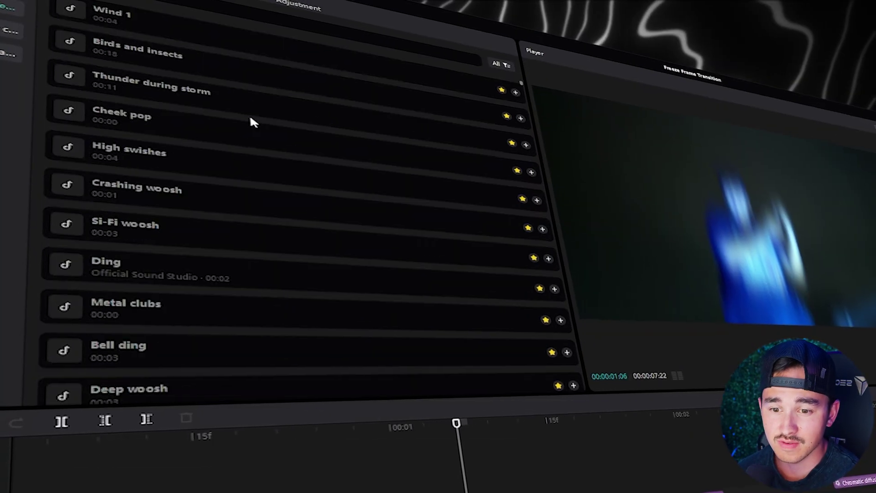
scroll(254, 122, "down", 10)
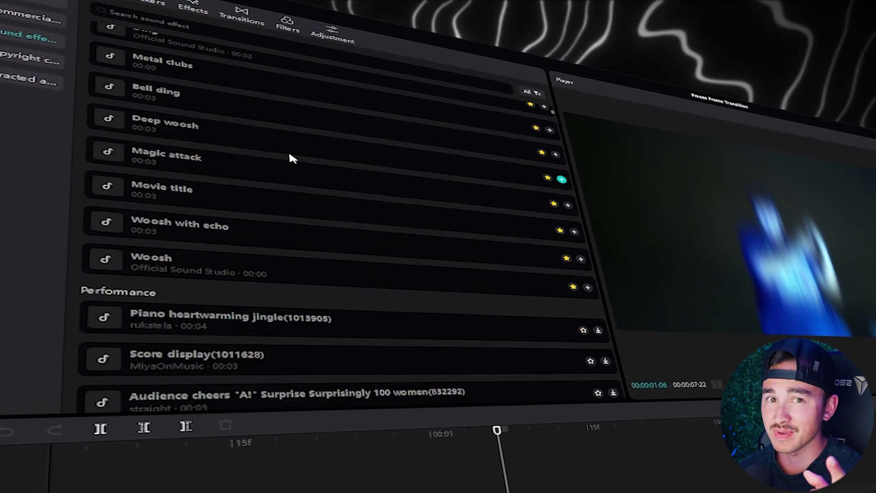
left_click_drag(77, 139, 178, 420)
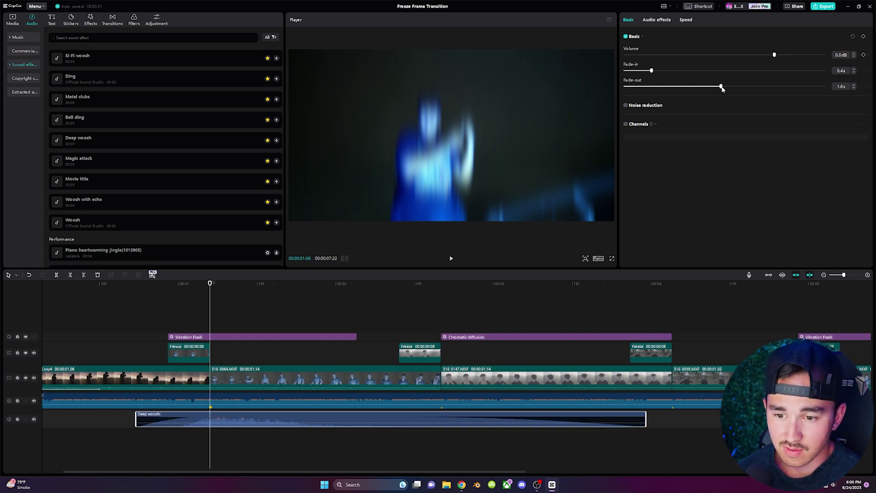
Apply the Deep voice character to the woosh sound effect.
left_click(655, 20)
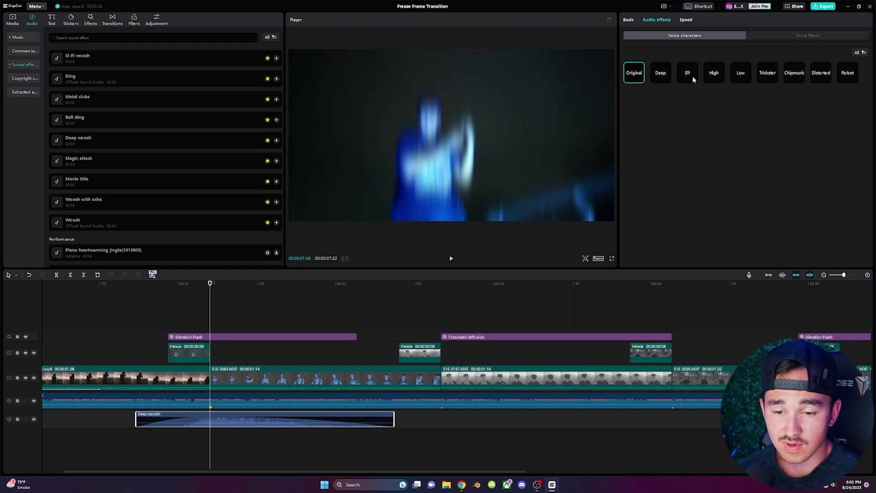
left_click(660, 74)
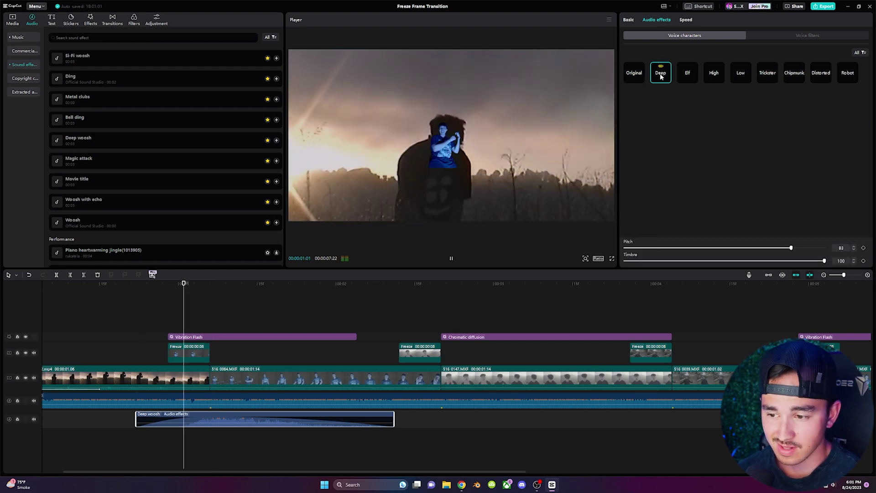
left_click(791, 36)
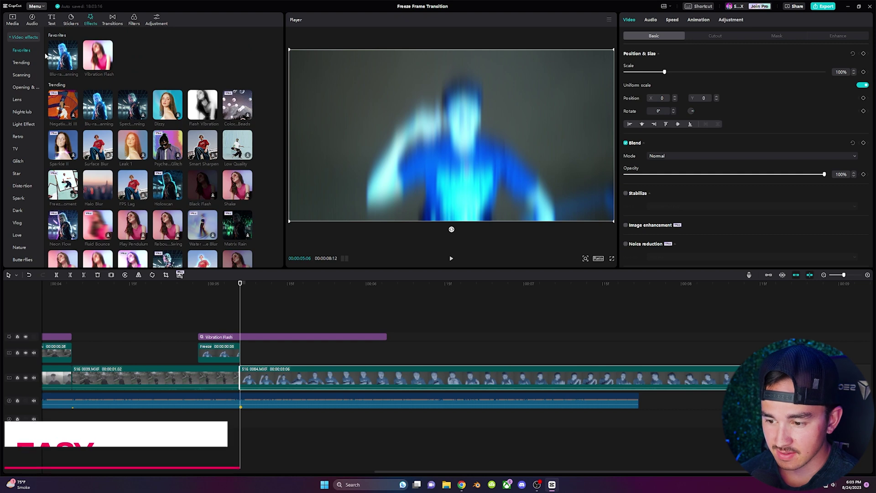
Add the Figure Glare body effect, then Unidirectional Movement on a new track above the first clip.
left_click(22, 51)
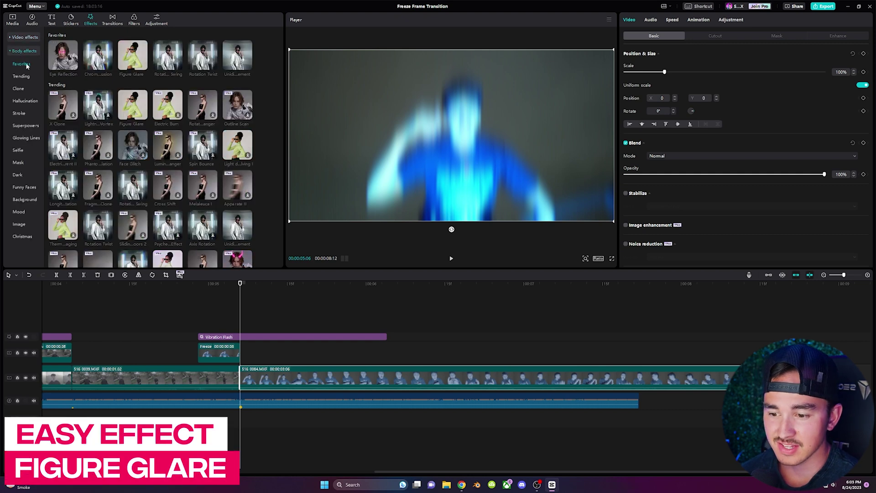
left_click_drag(133, 112, 248, 350)
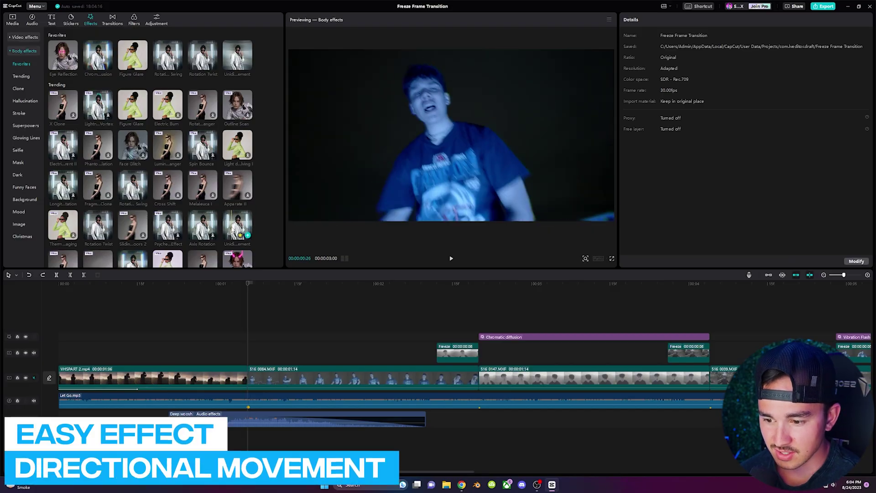
left_click_drag(245, 238, 227, 337)
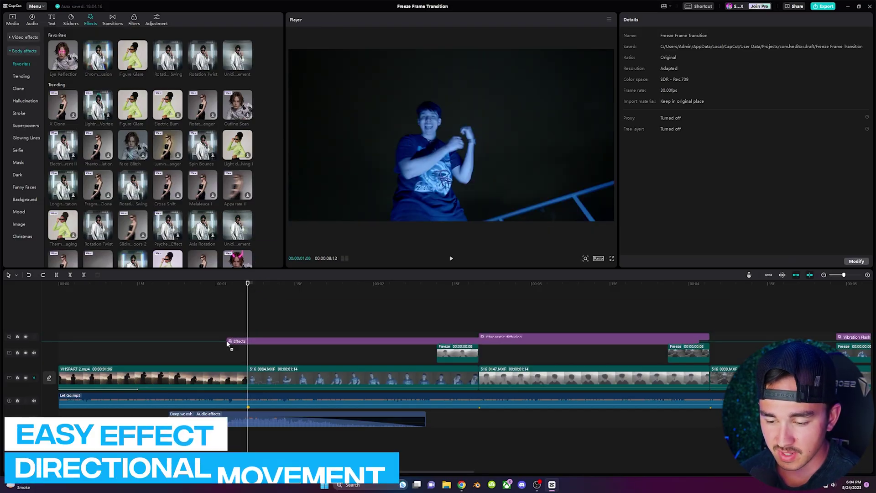
left_click(338, 290)
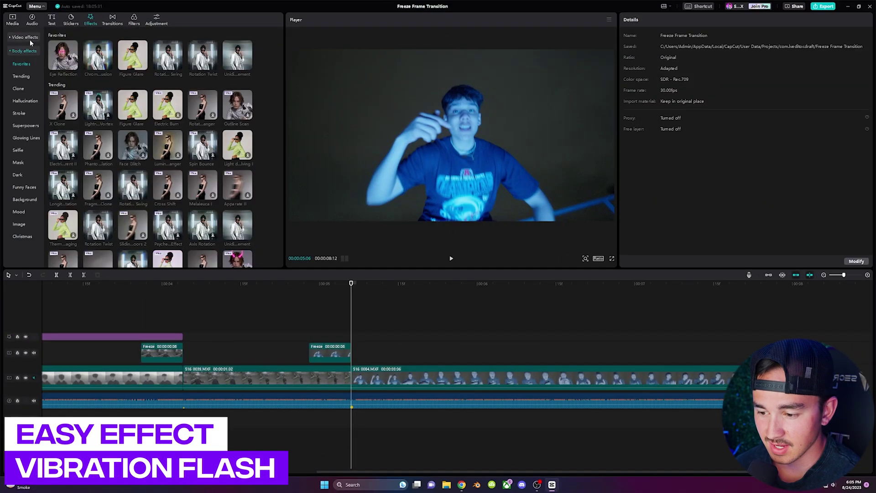
Place the Vibration Flash video effect over the second freeze frame.
left_click(22, 37)
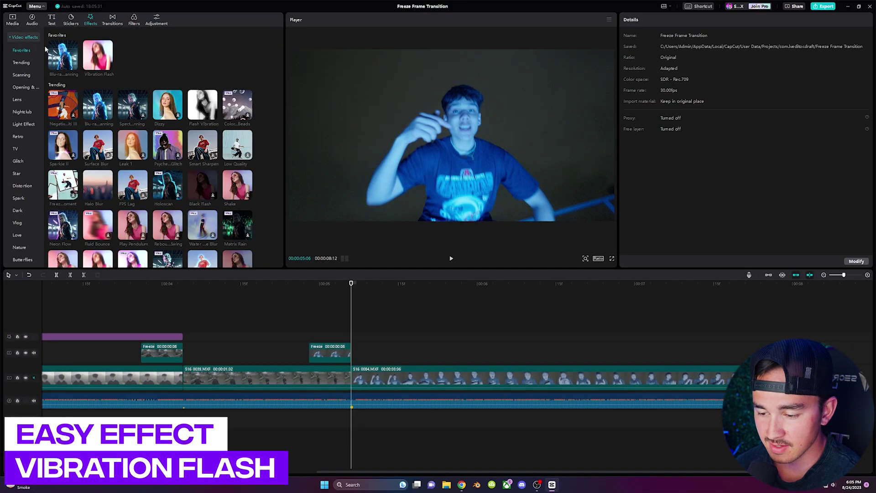
scroll(84, 114, "down", 1)
scroll(84, 115, "down", 1)
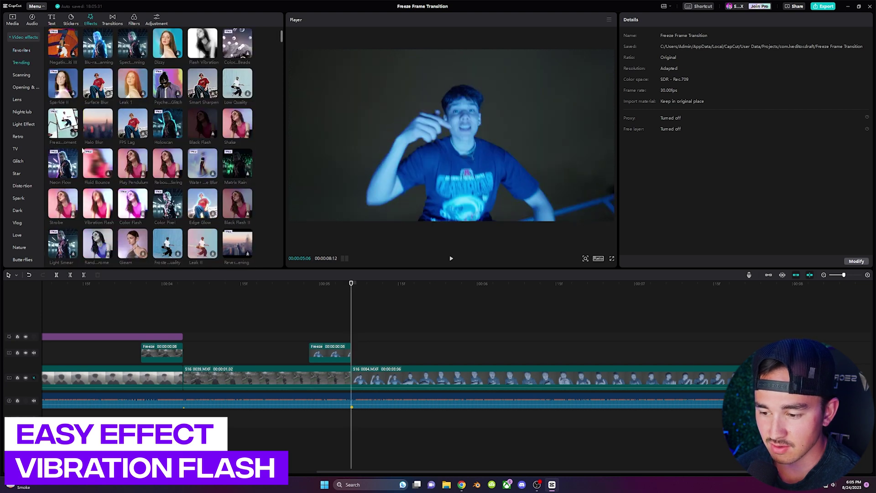
left_click(99, 207)
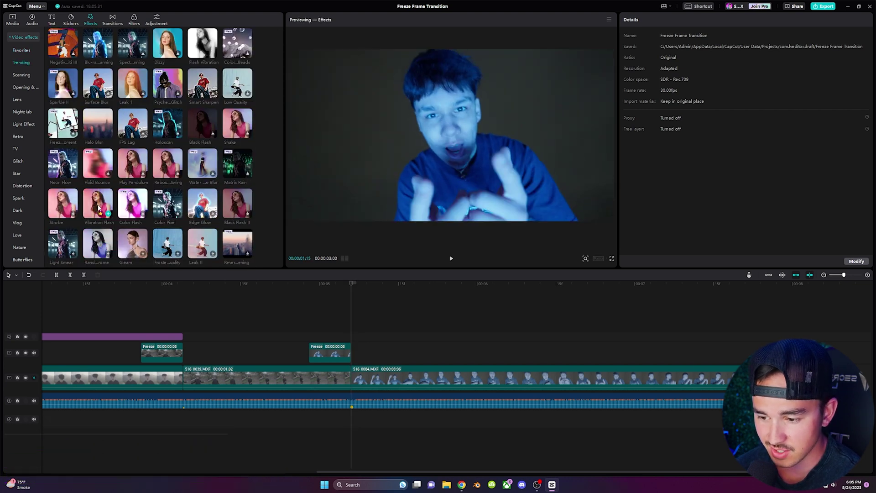
left_click_drag(329, 338, 351, 338)
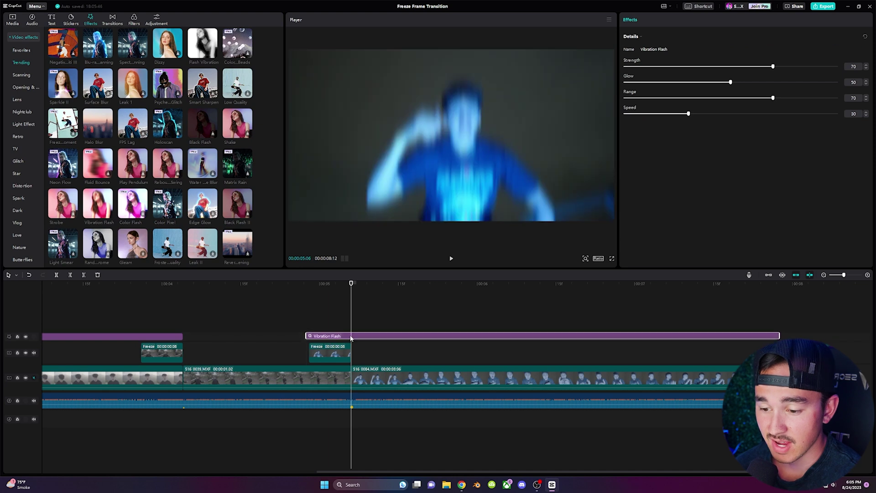
Play back Vibration Flash, then split it and remove the excess end.
left_click(297, 309)
key("space")
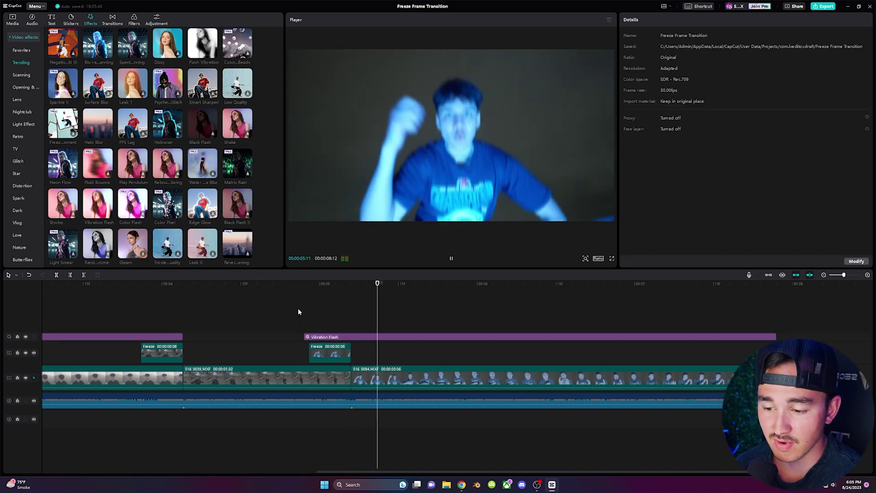
key("space")
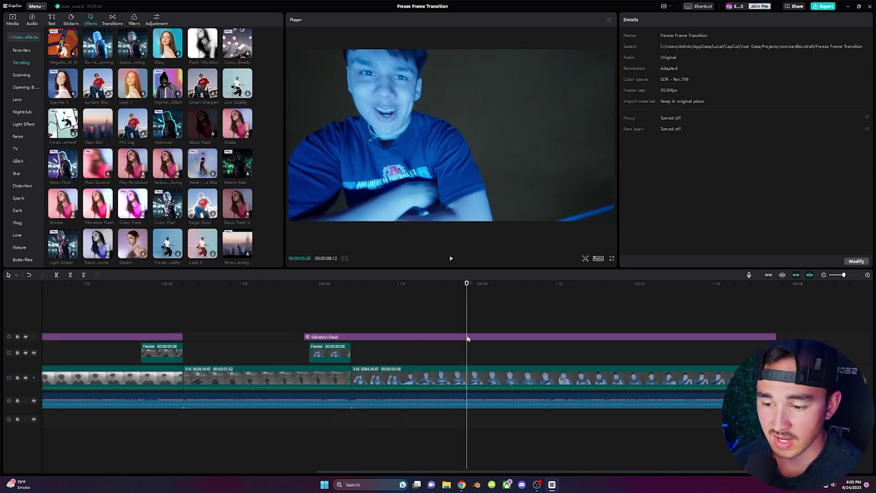
left_click(468, 338)
key("Delete")
left_click(257, 285)
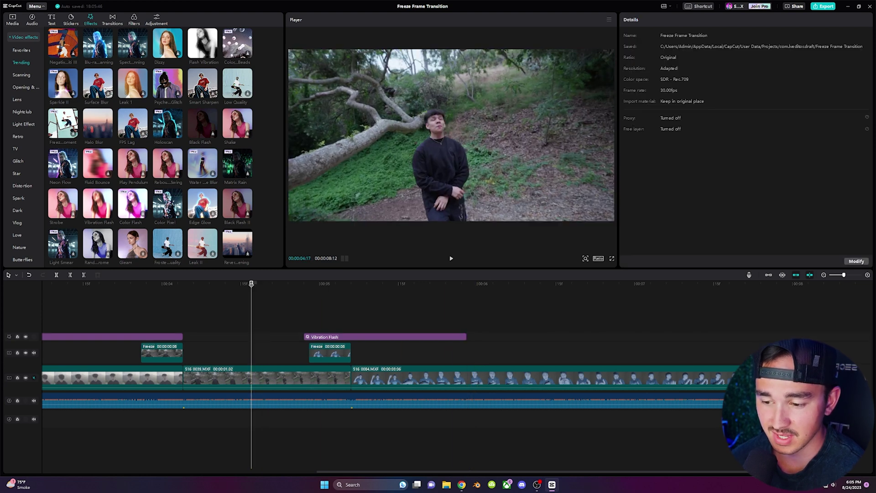
key("space")
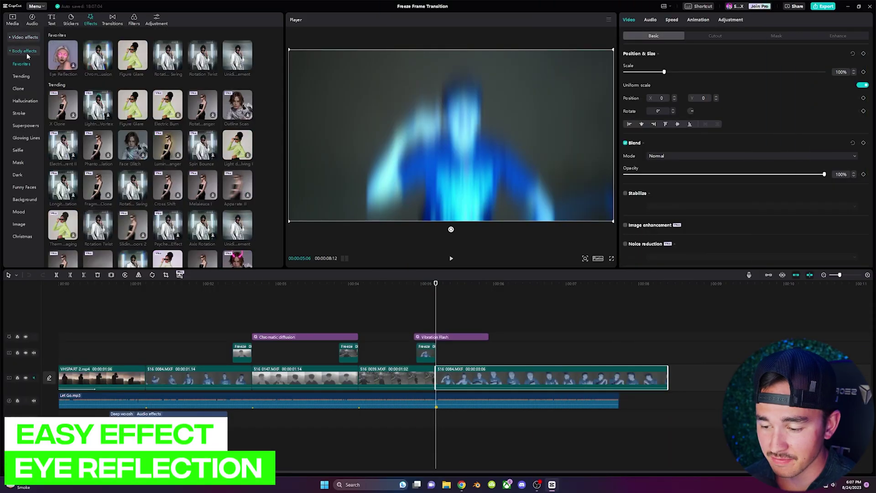
Add the Eye Reflection body effect from the Trending list to the timeline.
scroll(101, 136, "down", 5)
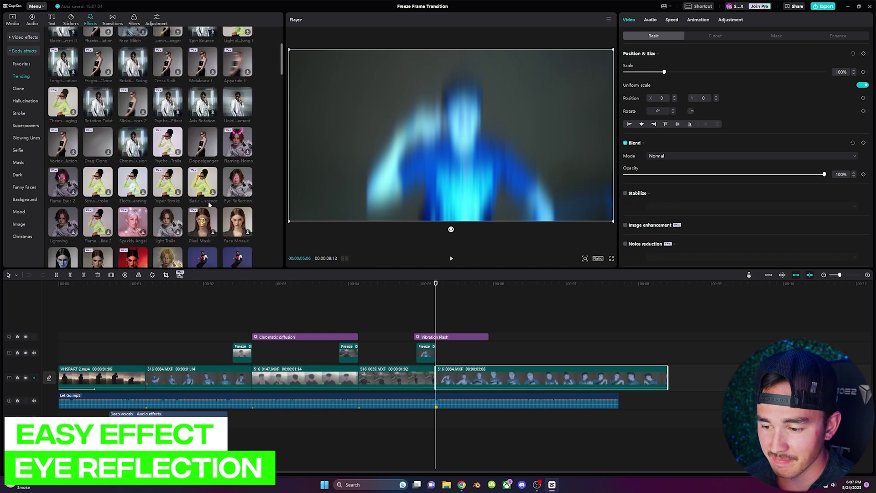
left_click_drag(237, 182, 451, 338)
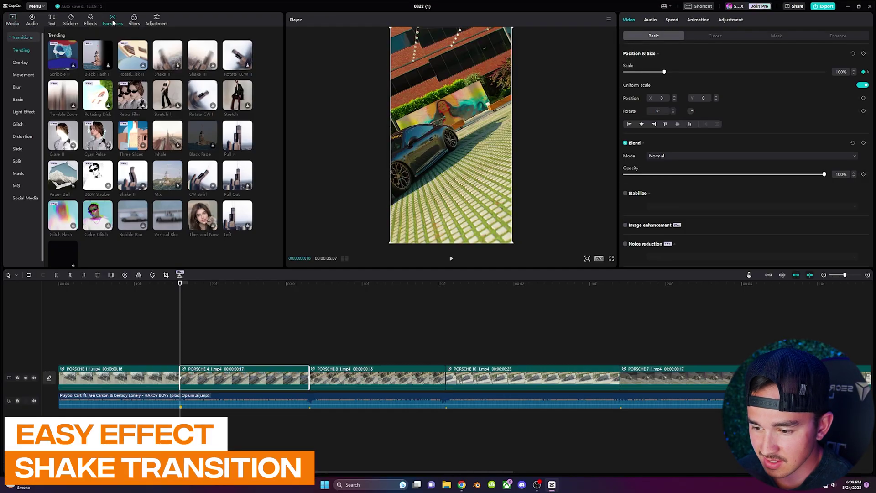
Drop the Shake movement transition on the cut between PORSCHE 1.mp4 and PORSCHE 4.mp4.
left_click(24, 76)
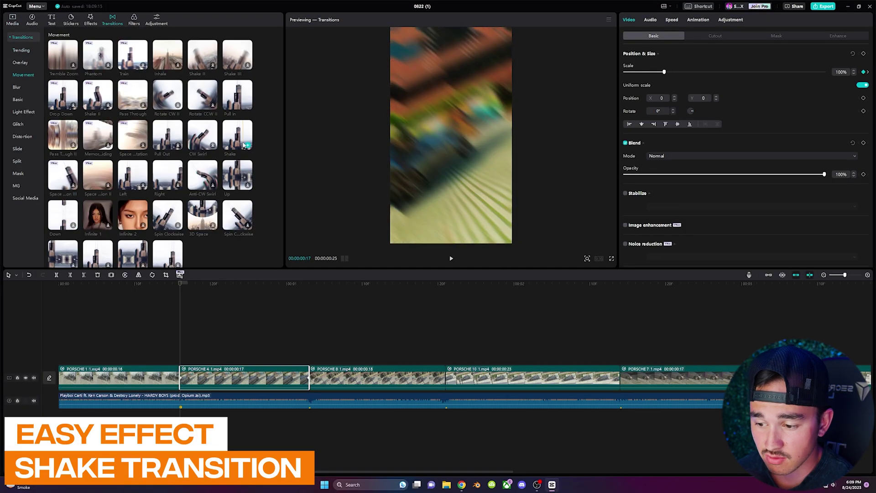
left_click_drag(88, 85, 233, 242)
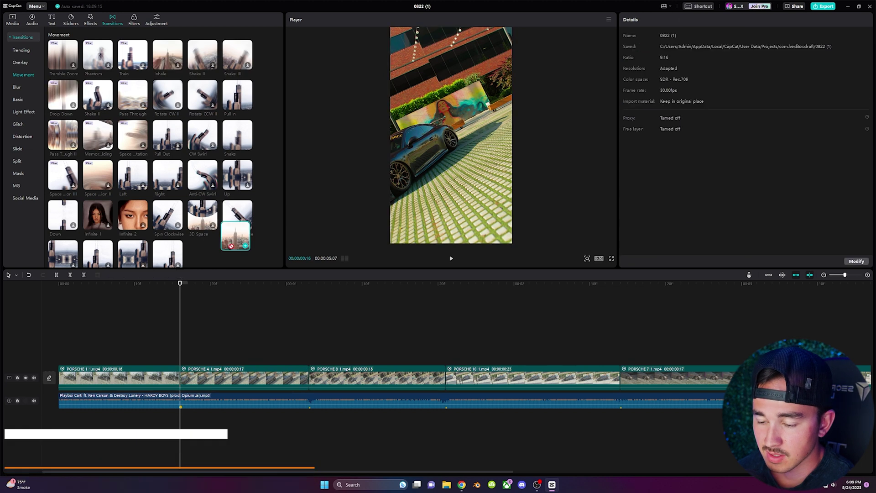
left_click_drag(167, 386, 159, 383)
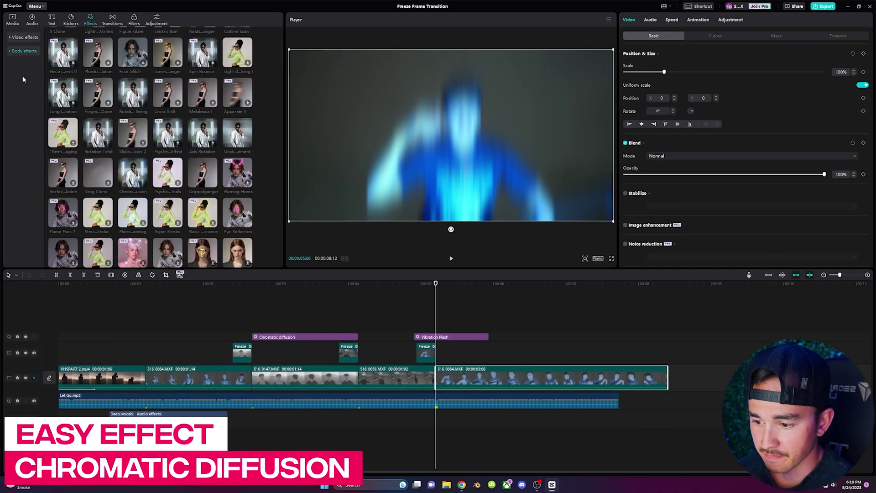
Put Chromatic diffusion on a new track right after the last freeze frame and play it.
left_click(28, 38)
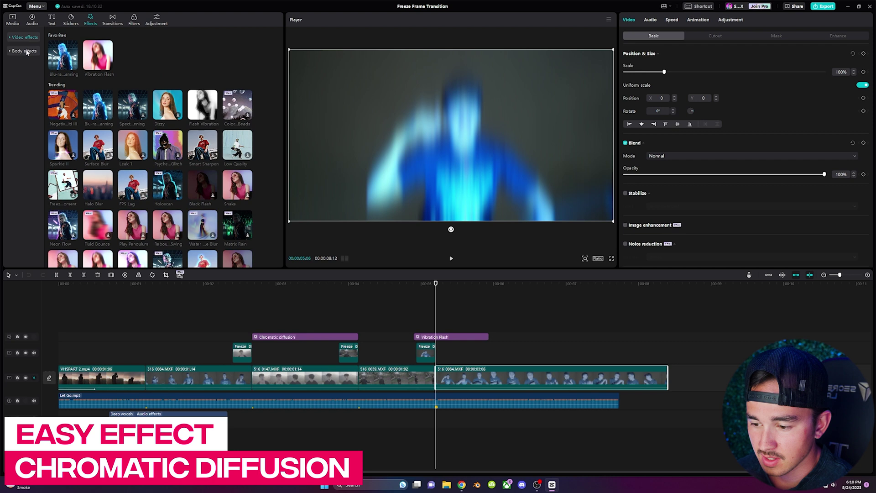
left_click(25, 51)
scroll(123, 114, "down", 3)
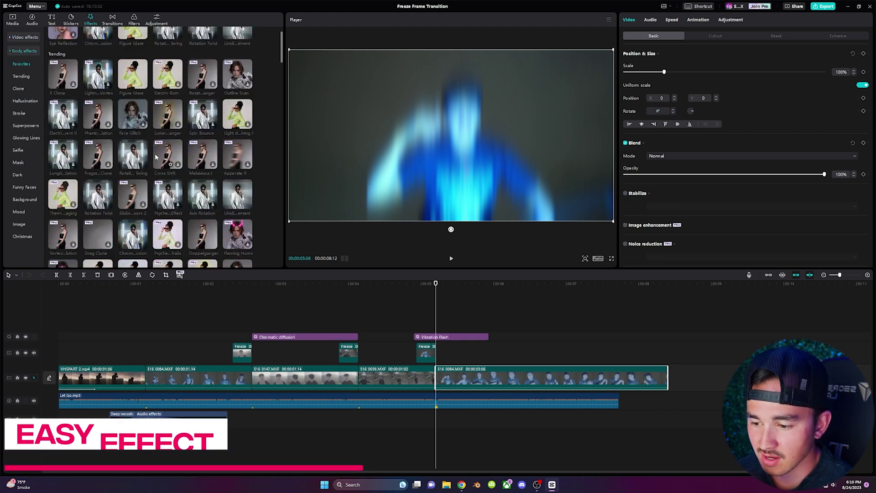
left_click(144, 152)
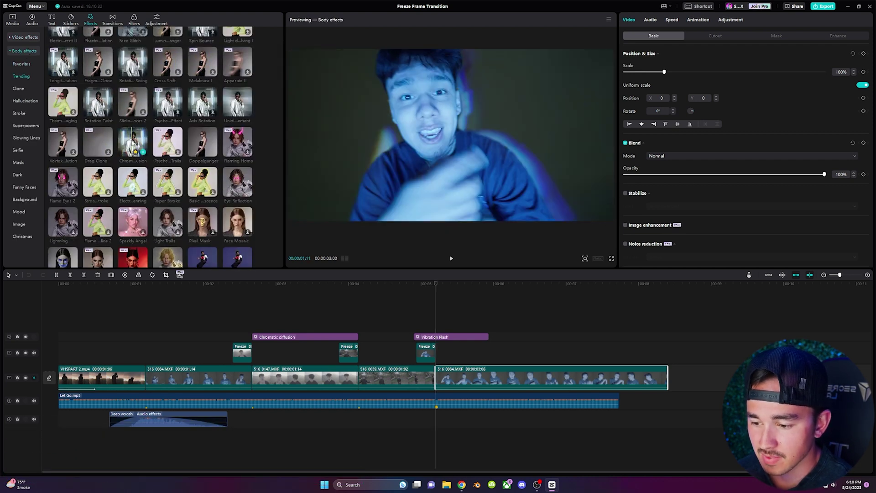
left_click_drag(144, 152, 423, 298)
left_click_drag(440, 355, 438, 356)
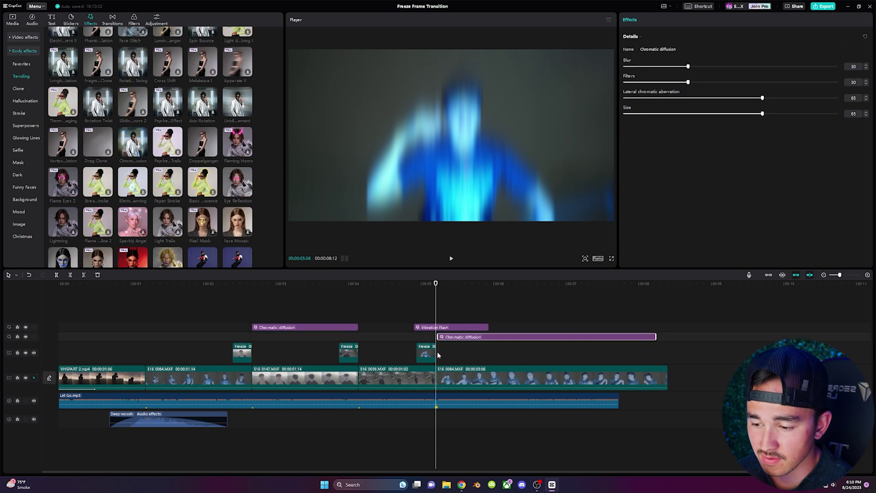
key("space")
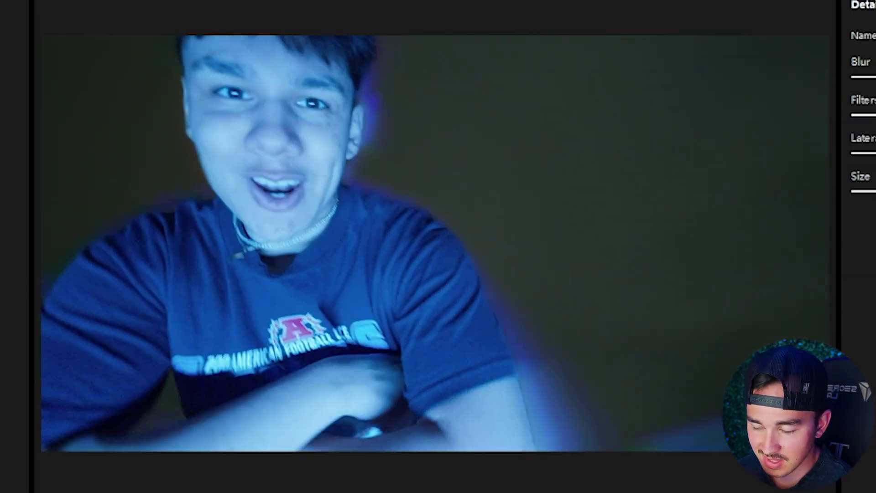